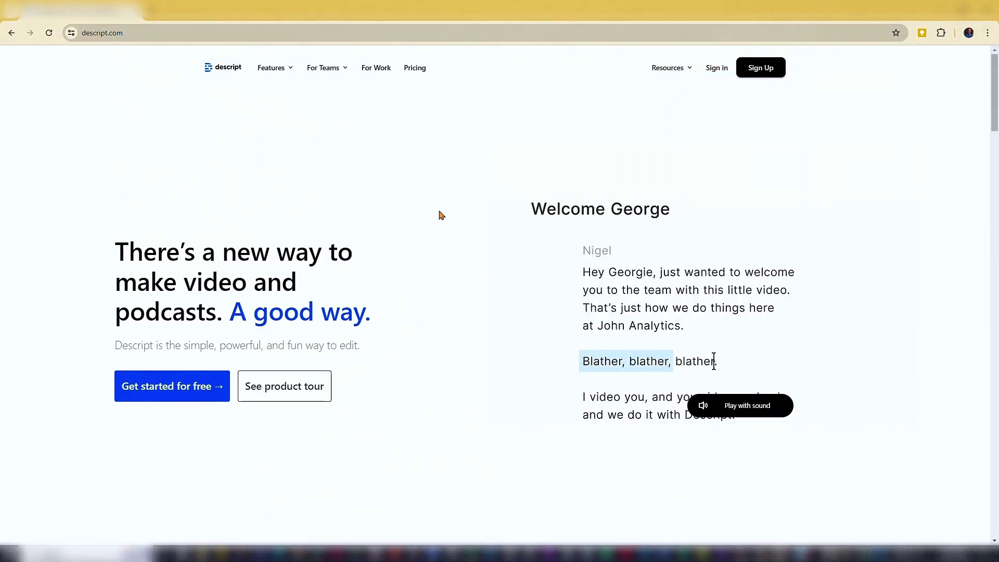
Sign up for the free Descript plan using a Google account to reach the Projects dashboard.
{"action": "scroll", "coordinate": [440, 213], "scroll_direction": "down", "scroll_amount": 10}
{"action": "scroll", "coordinate": [439, 211], "scroll_direction": "down", "scroll_amount": 15}
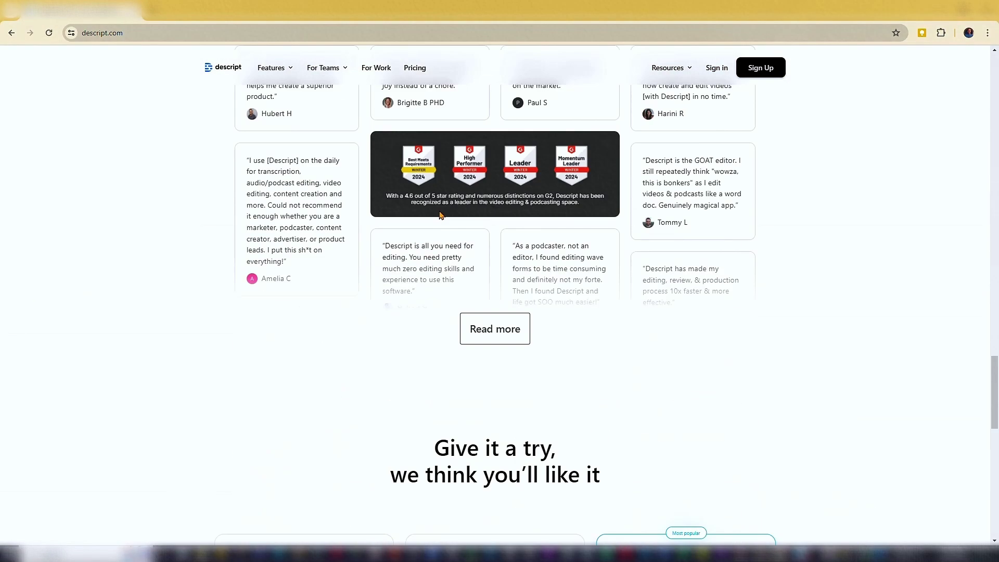
{"action": "scroll", "coordinate": [441, 214], "scroll_direction": "up", "scroll_amount": 6}
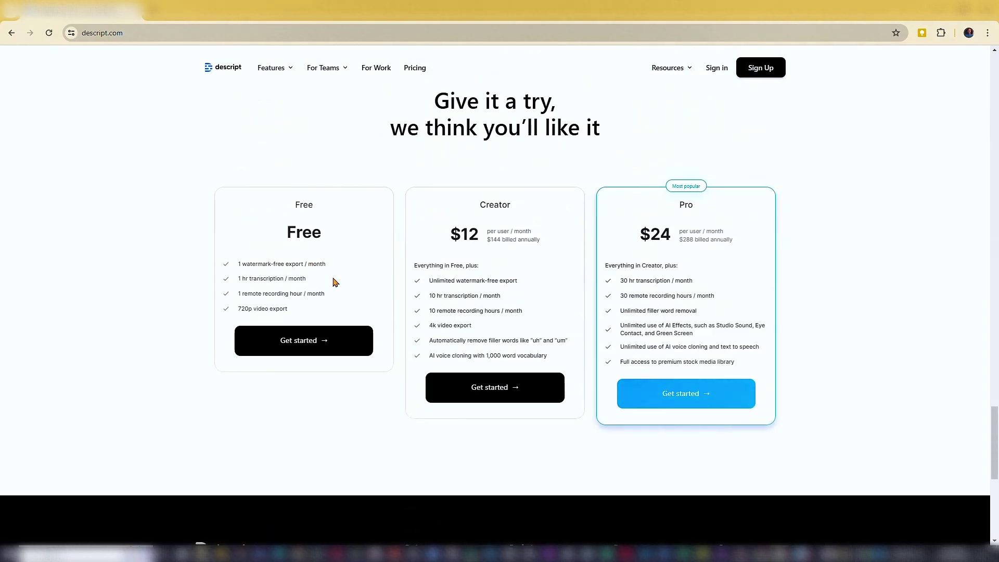
{"action": "scroll", "coordinate": [335, 282], "scroll_direction": "up", "scroll_amount": 5}
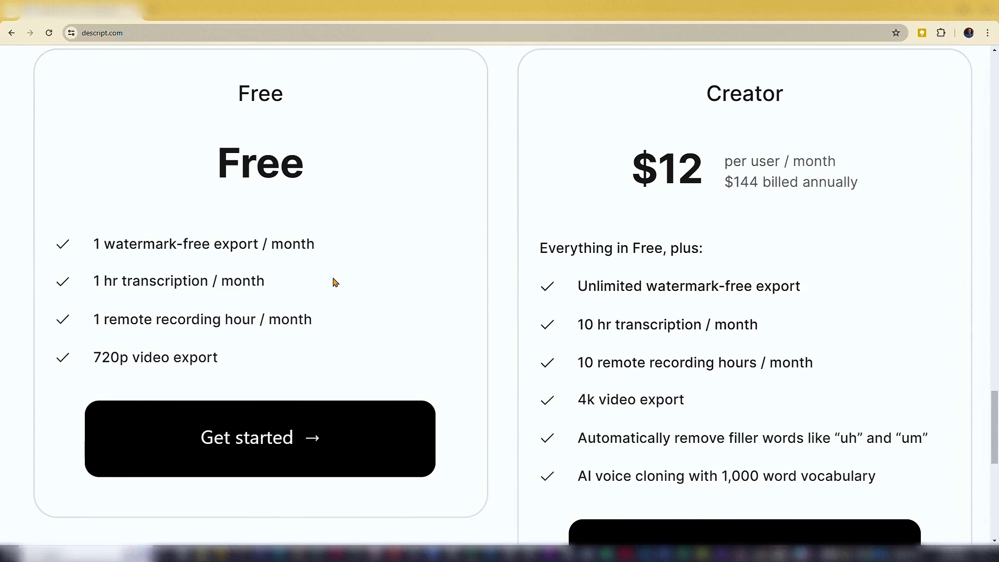
{"action": "scroll", "coordinate": [335, 282], "scroll_direction": "down", "scroll_amount": 5}
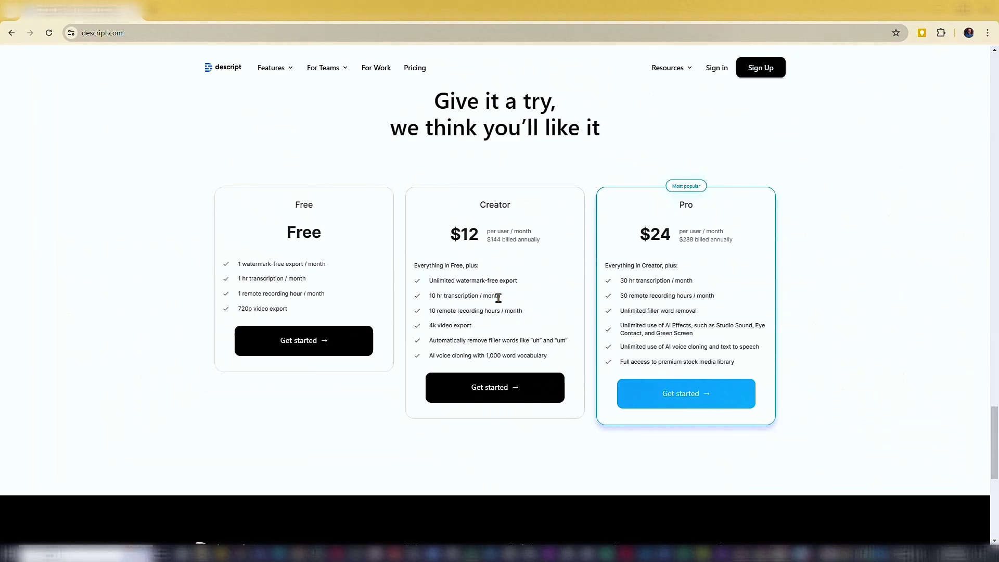
{"action": "scroll", "coordinate": [584, 212], "scroll_direction": "up", "scroll_amount": 20}
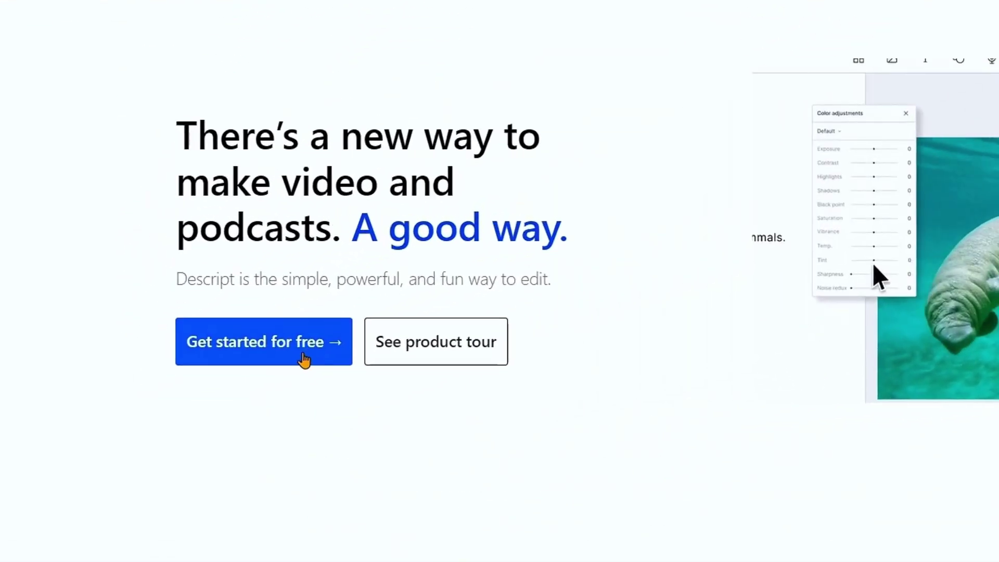
{"action": "left_click", "coordinate": [304, 358]}
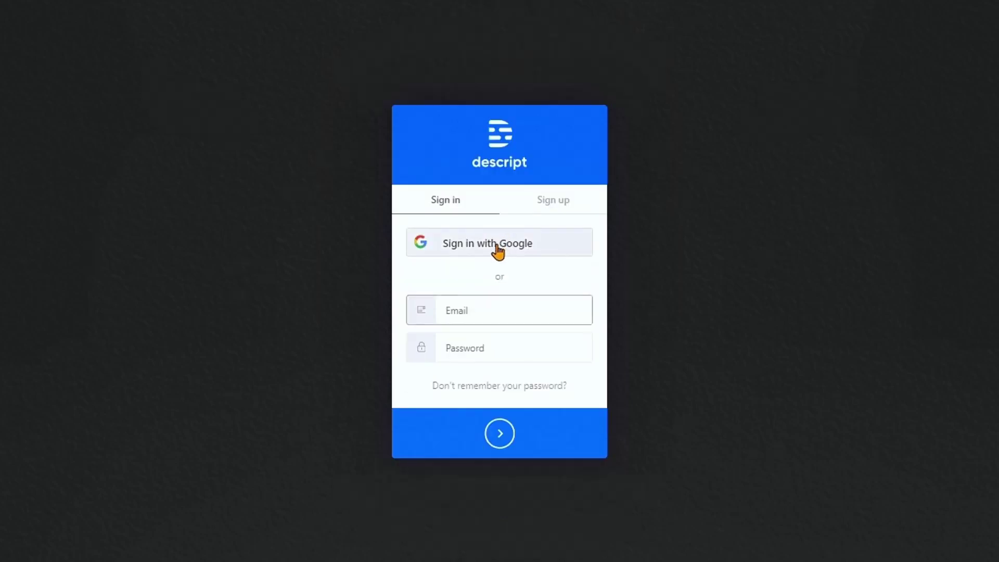
{"action": "left_click", "coordinate": [497, 251]}
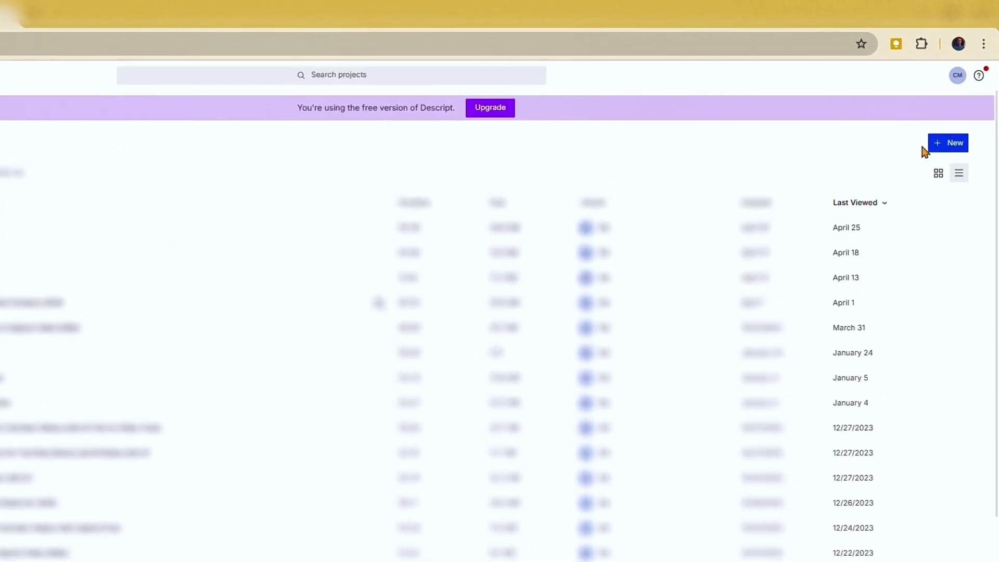
Create an audio project named 'Bypass-GPT Review' and paste in the prepared review script.
{"action": "left_click", "coordinate": [944, 144]}
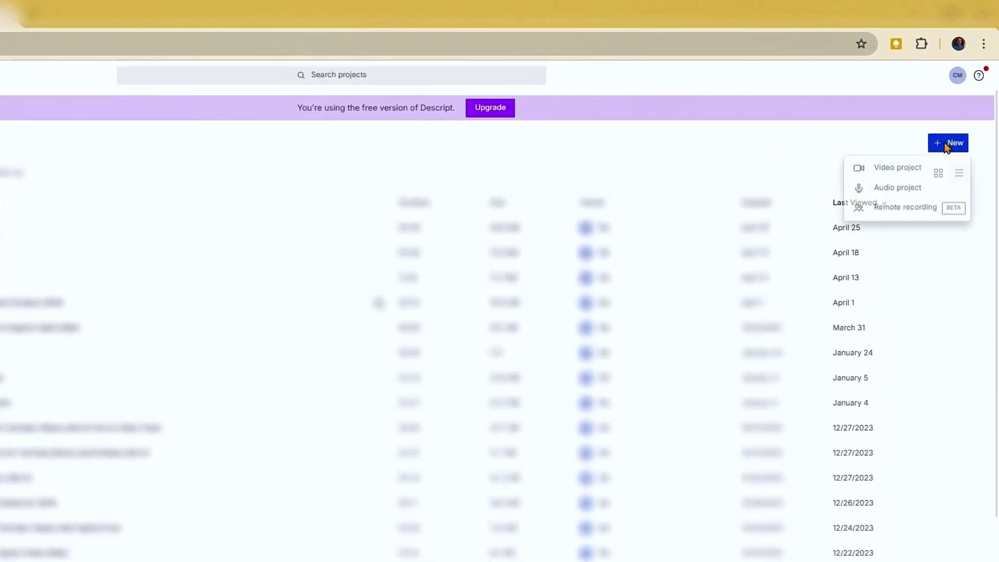
{"action": "left_click", "coordinate": [902, 189]}
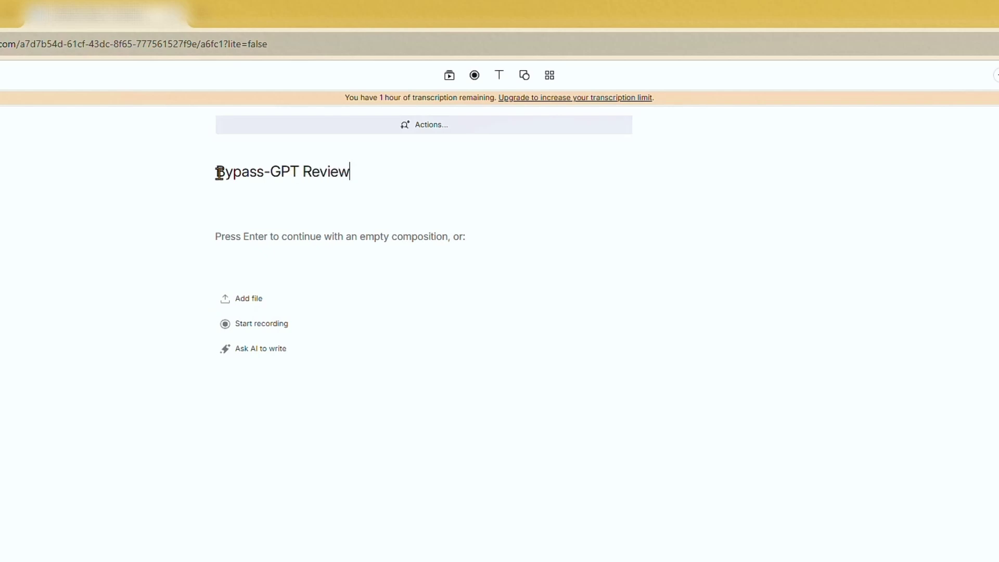
{"action": "key", "text": "Return"}
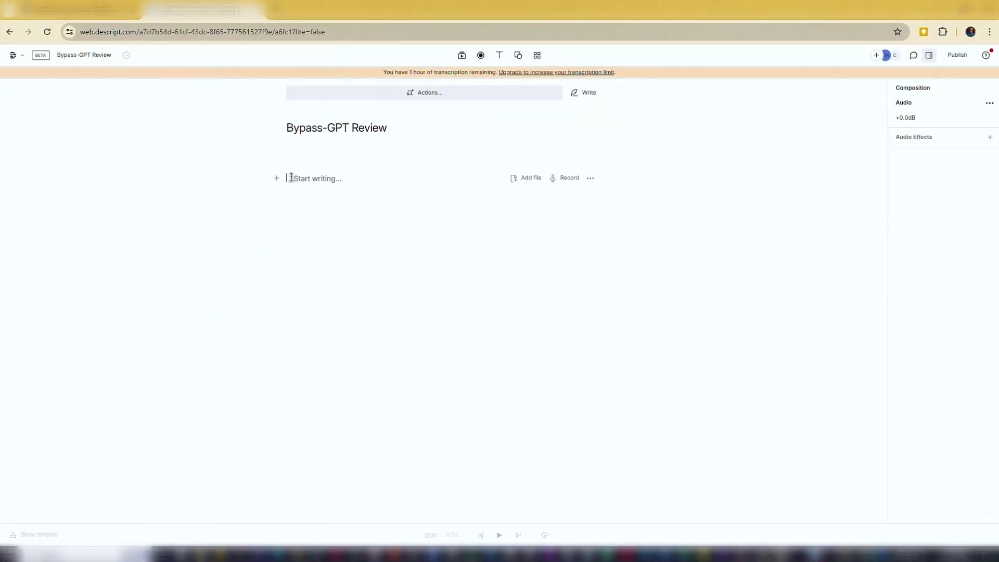
{"action": "key", "text": "ctrl+v"}
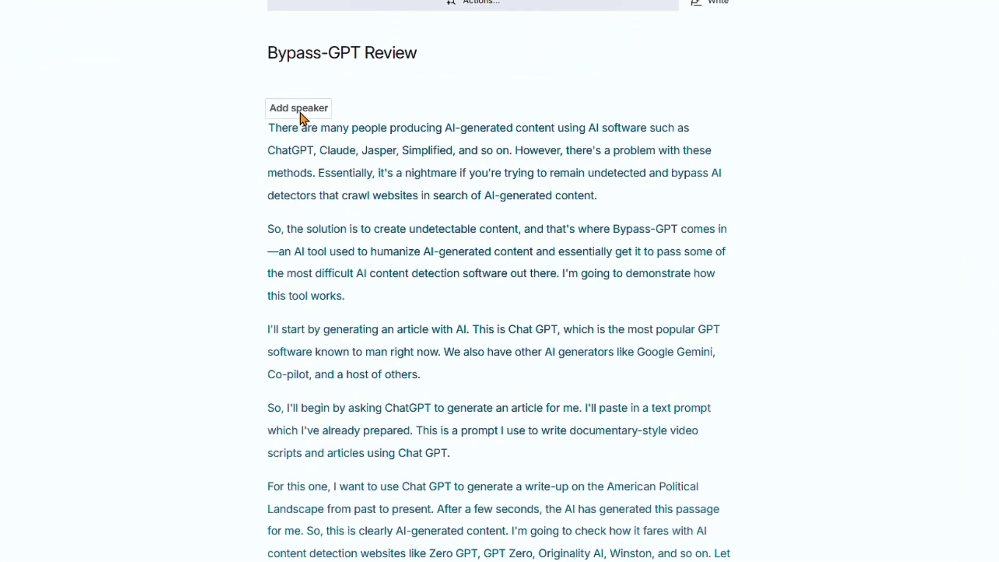
Preview the stock AI voices Alan and Carla, then assign Oliver as the script's speaker.
{"action": "left_click", "coordinate": [301, 113]}
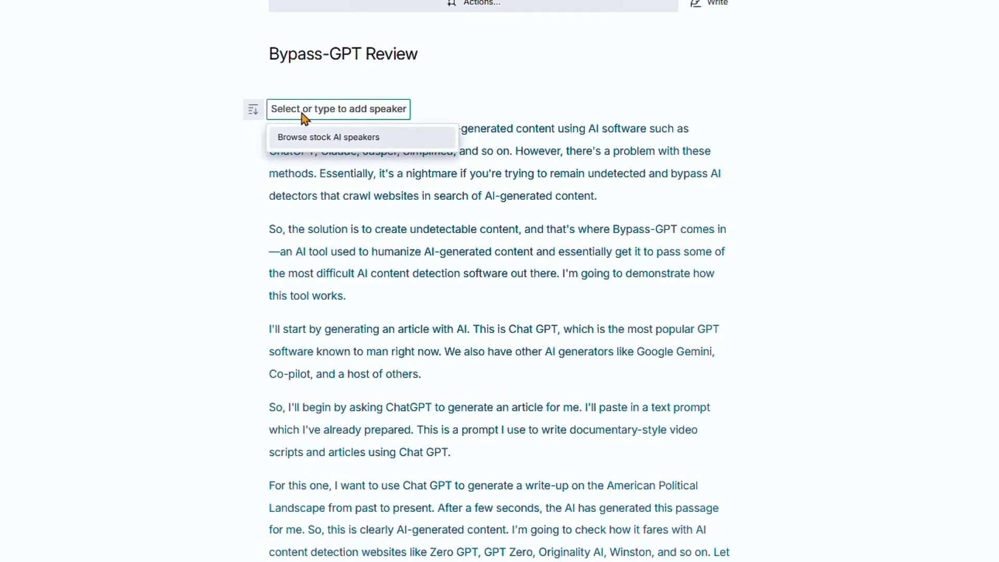
{"action": "left_click", "coordinate": [315, 138]}
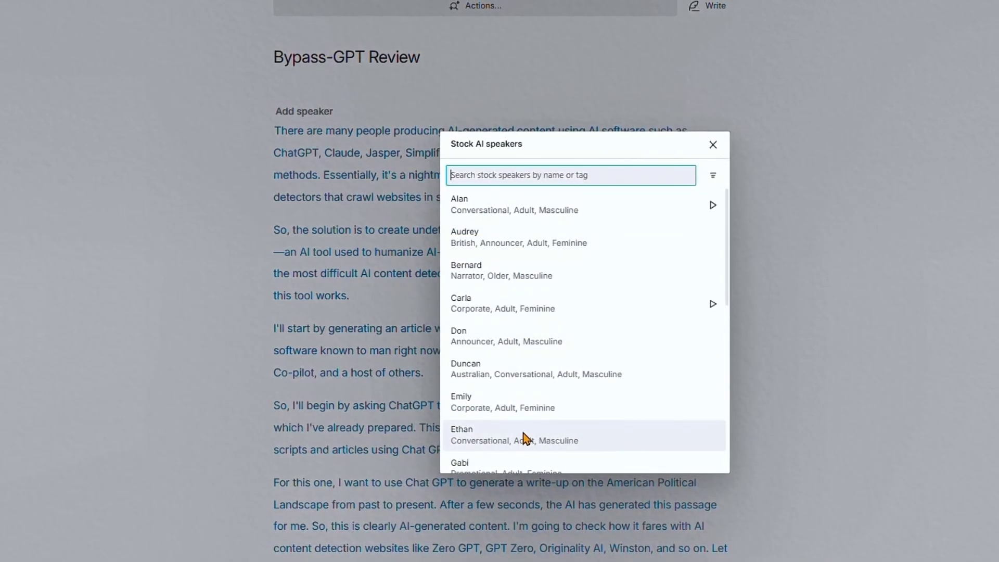
{"action": "scroll", "coordinate": [521, 434], "scroll_direction": "down", "scroll_amount": 5}
{"action": "scroll", "coordinate": [526, 420], "scroll_direction": "down", "scroll_amount": 3}
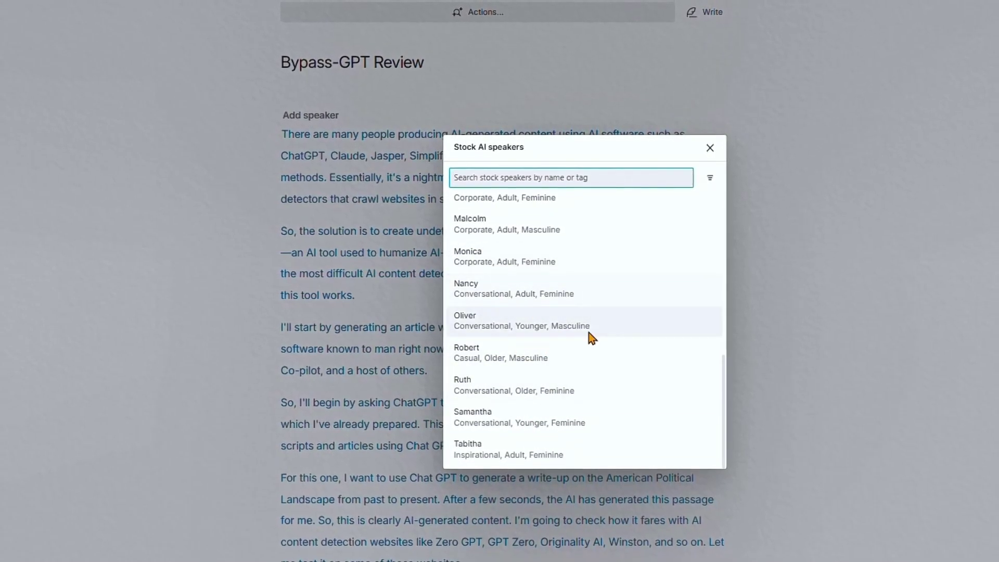
{"action": "left_click_drag", "start_coordinate": [722, 382], "coordinate": [711, 207]}
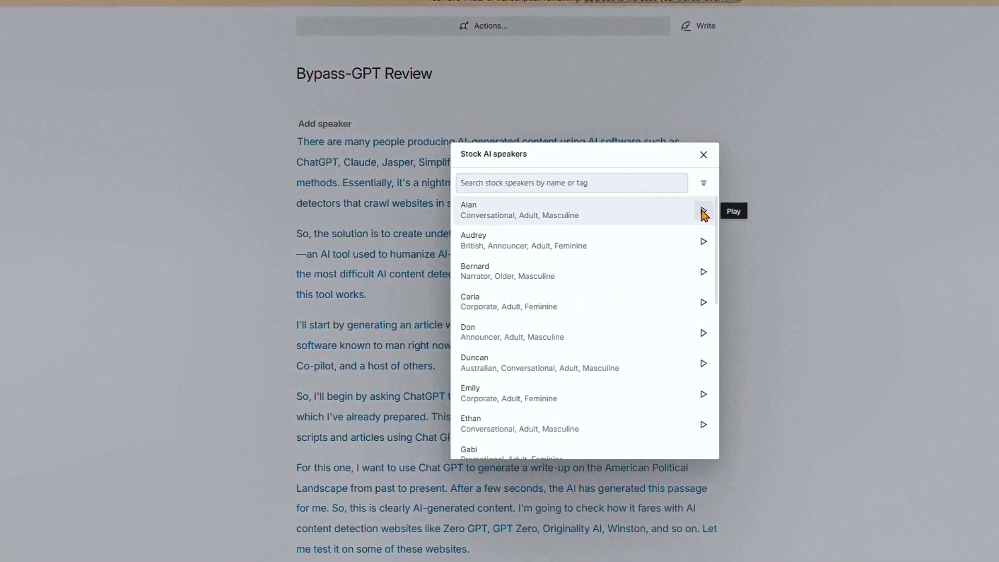
{"action": "left_click", "coordinate": [705, 210]}
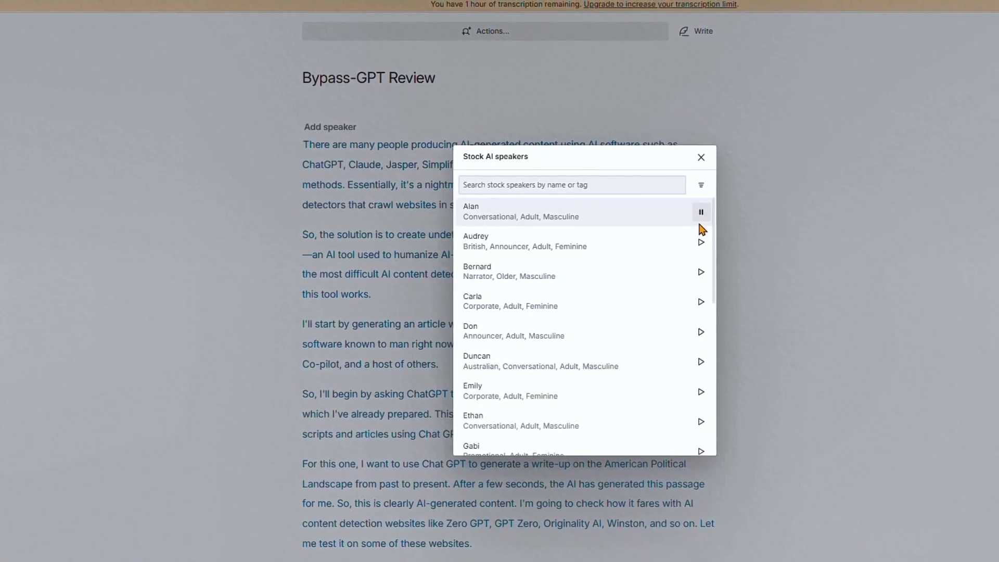
{"action": "left_click", "coordinate": [700, 303]}
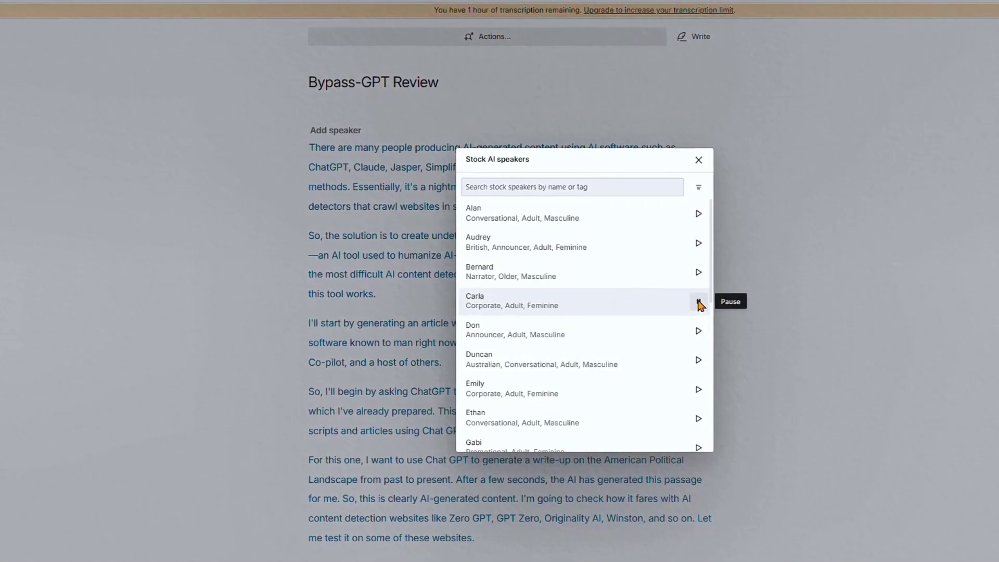
{"action": "scroll", "coordinate": [616, 360], "scroll_direction": "down", "scroll_amount": 8}
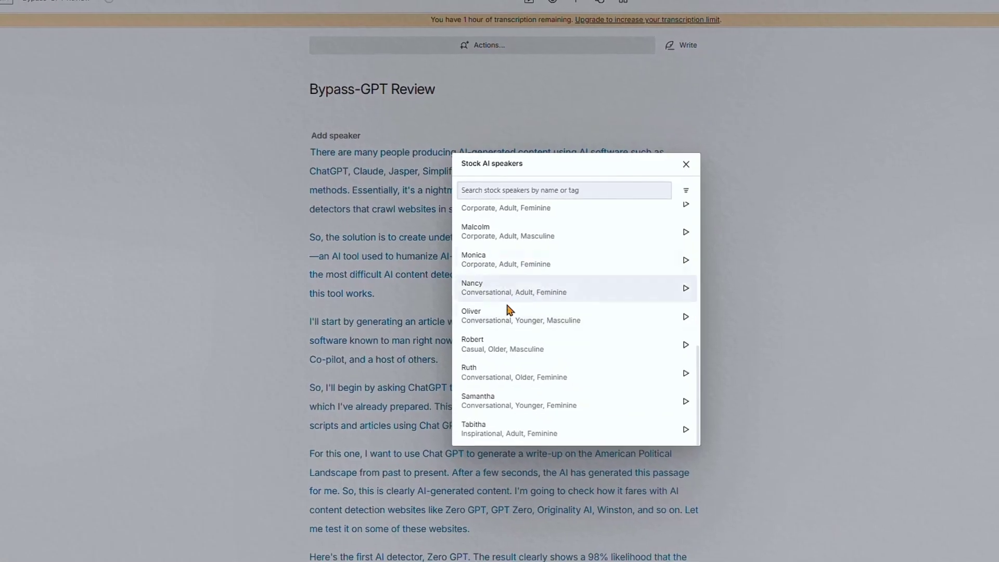
{"action": "left_click", "coordinate": [513, 315]}
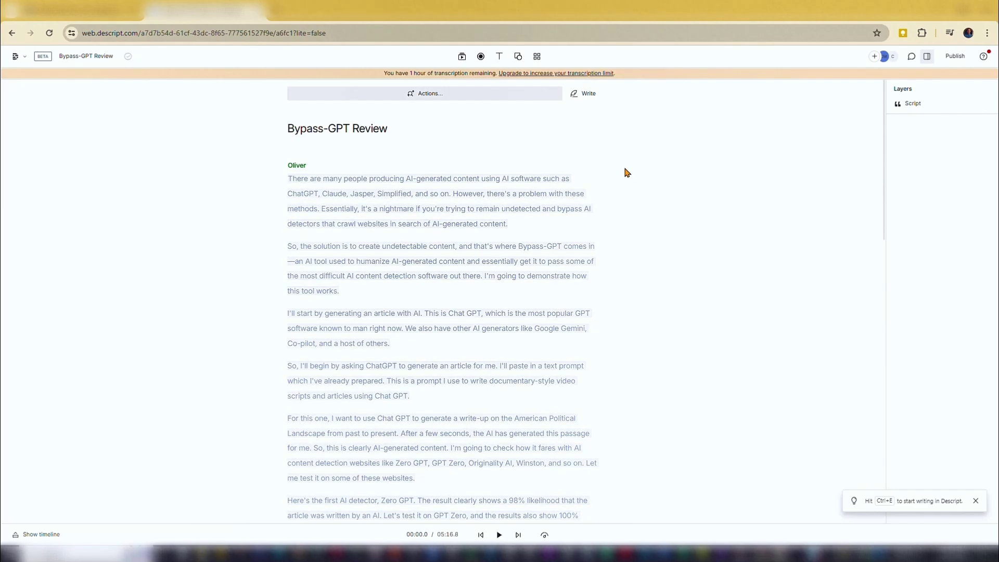
{"action": "left_click", "coordinate": [41, 535]}
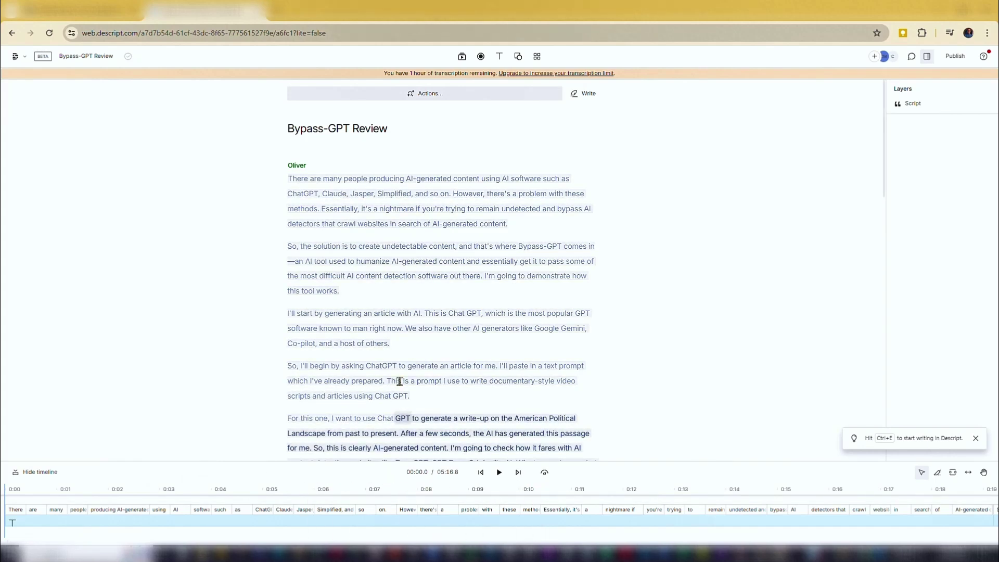
{"action": "left_click", "coordinate": [287, 178]}
{"action": "key", "text": "ctrl+a"}
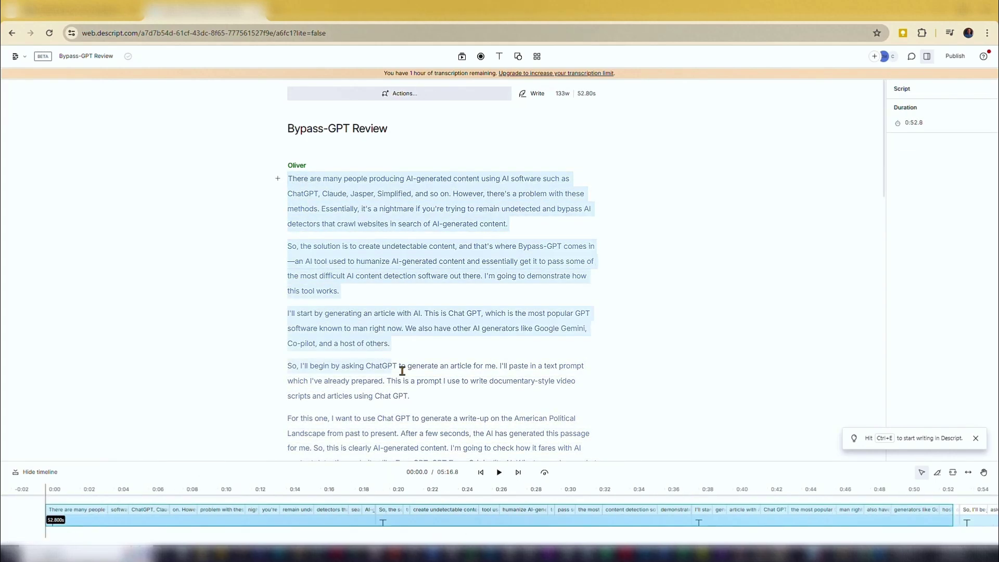
{"action": "scroll", "coordinate": [461, 416], "scroll_direction": "down", "scroll_amount": 20}
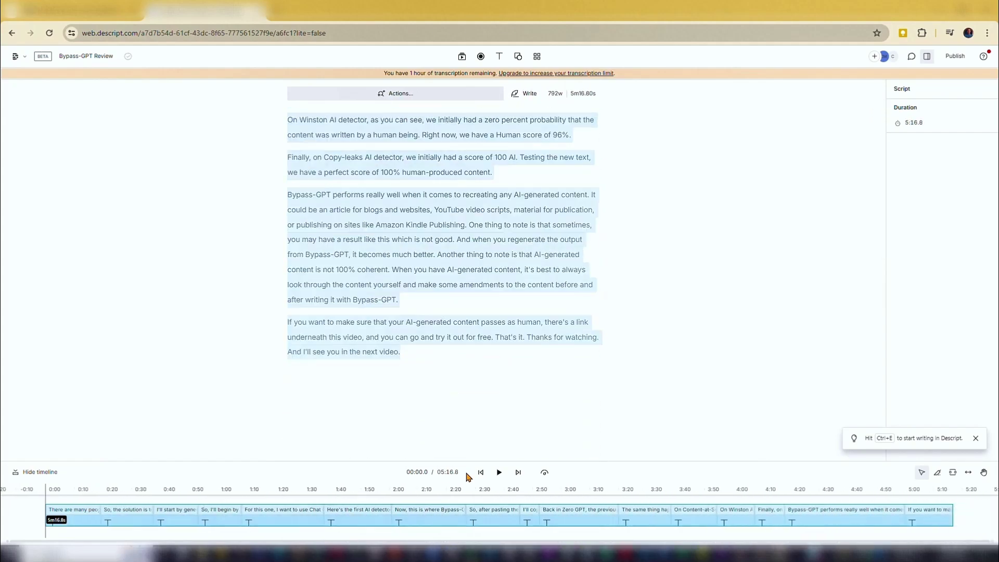
{"action": "left_click", "coordinate": [444, 365]}
{"action": "scroll", "coordinate": [476, 390], "scroll_direction": "up", "scroll_amount": 20}
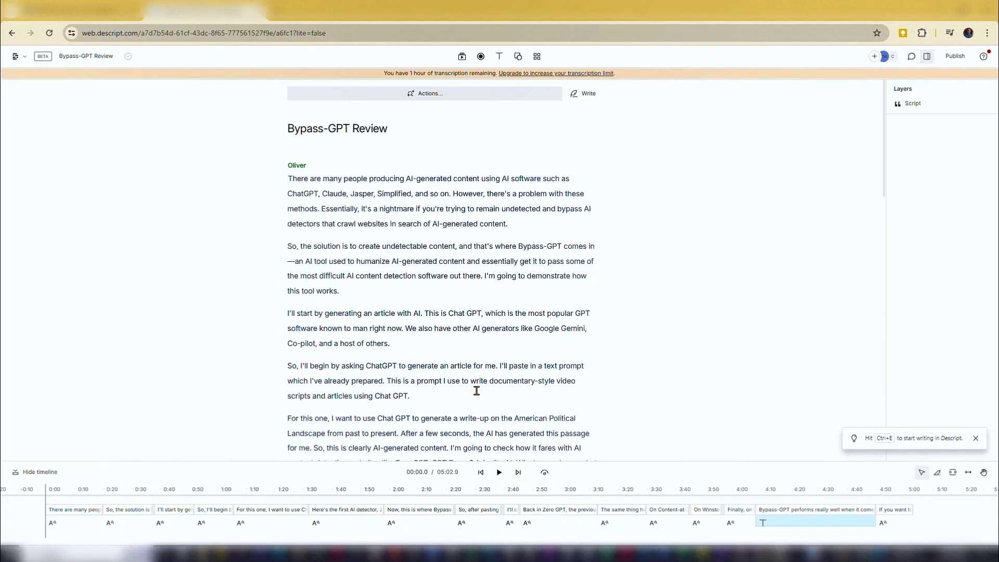
{"action": "left_click", "coordinate": [499, 473]}
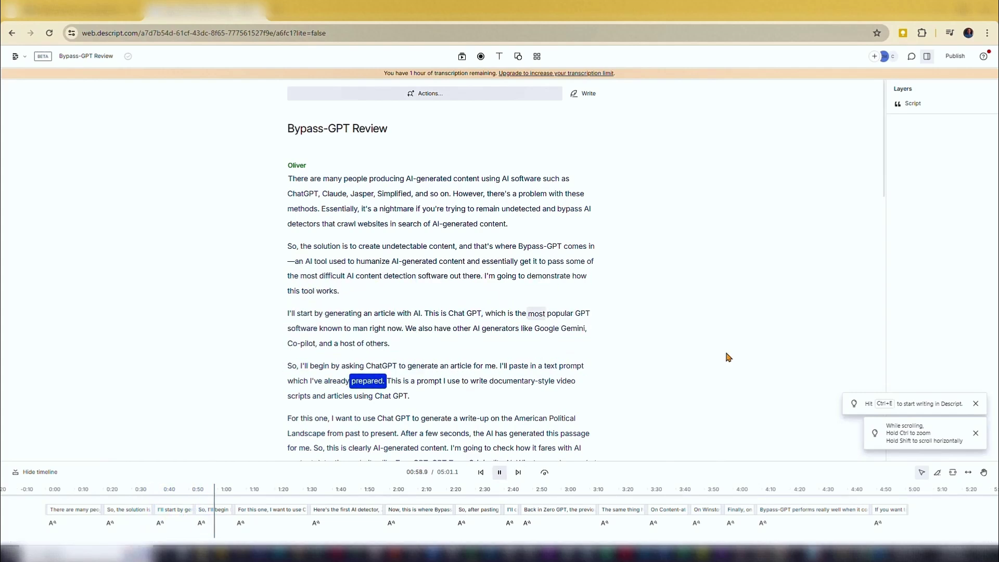
{"action": "left_click", "coordinate": [499, 473]}
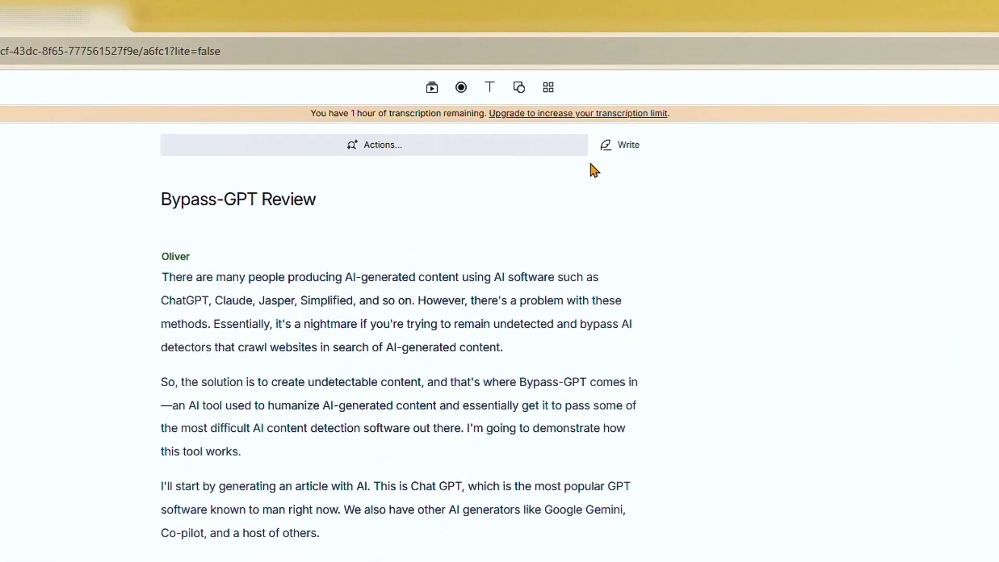
Edit the script so 'ChatGPT' reads 'Chat GPT' and '—an AI tool' becomes '. An AI tool'.
{"action": "left_click", "coordinate": [626, 148]}
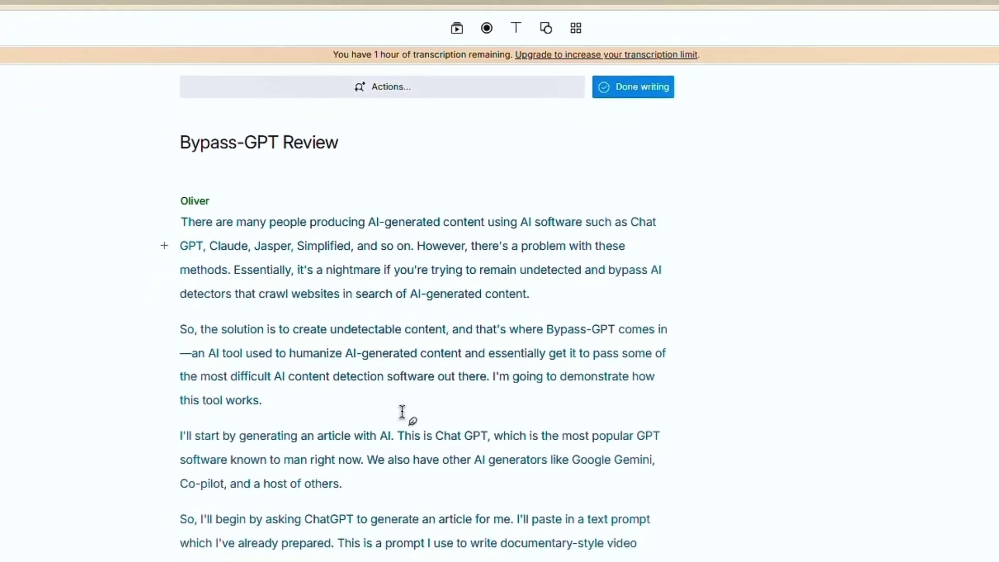
{"action": "left_click", "coordinate": [174, 403]}
{"action": "key", "text": "Delete"}
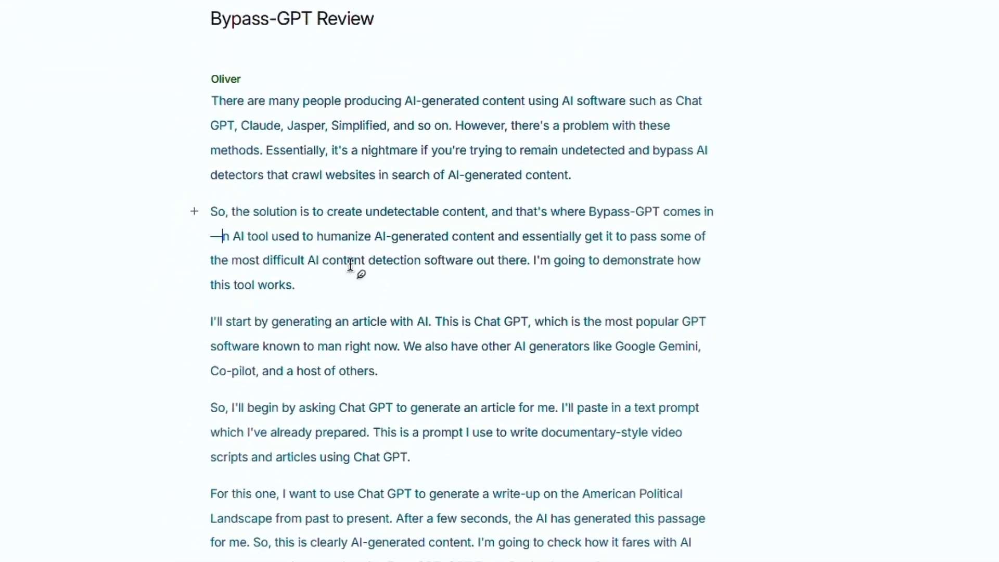
{"action": "key", "text": "BackSpace"}
{"action": "key", "text": "Delete"}
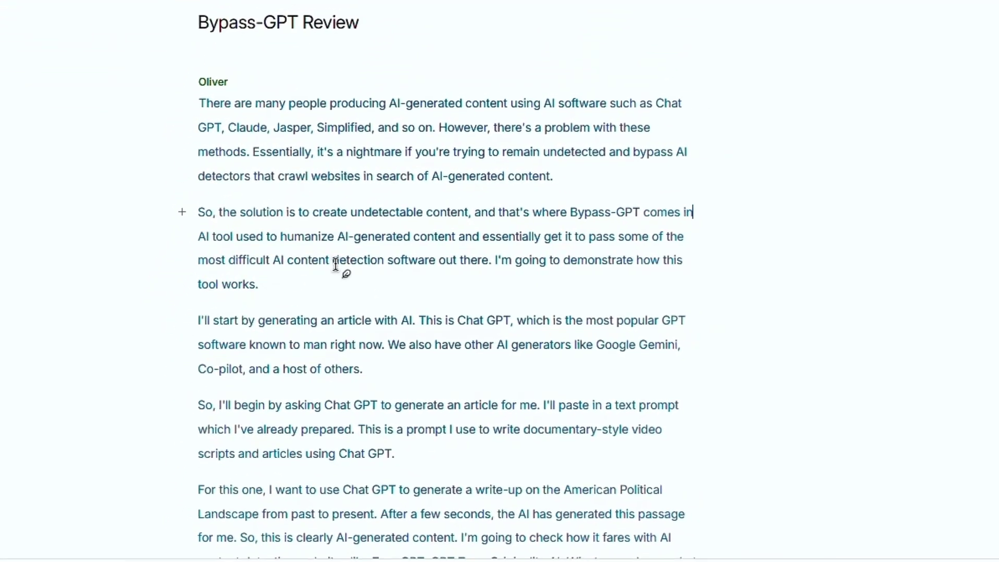
{"action": "type", "text": ". An"}
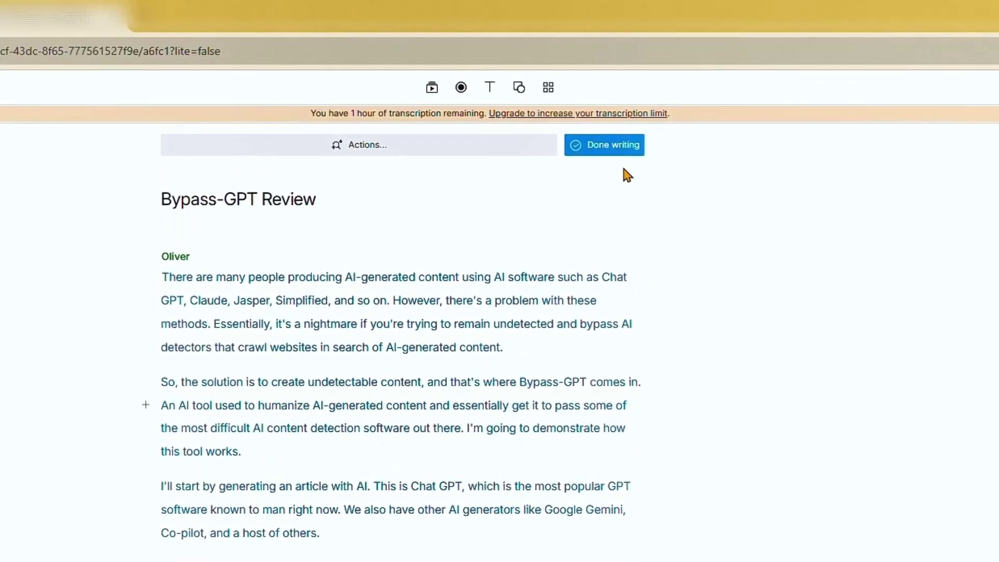
{"action": "left_click", "coordinate": [613, 145]}
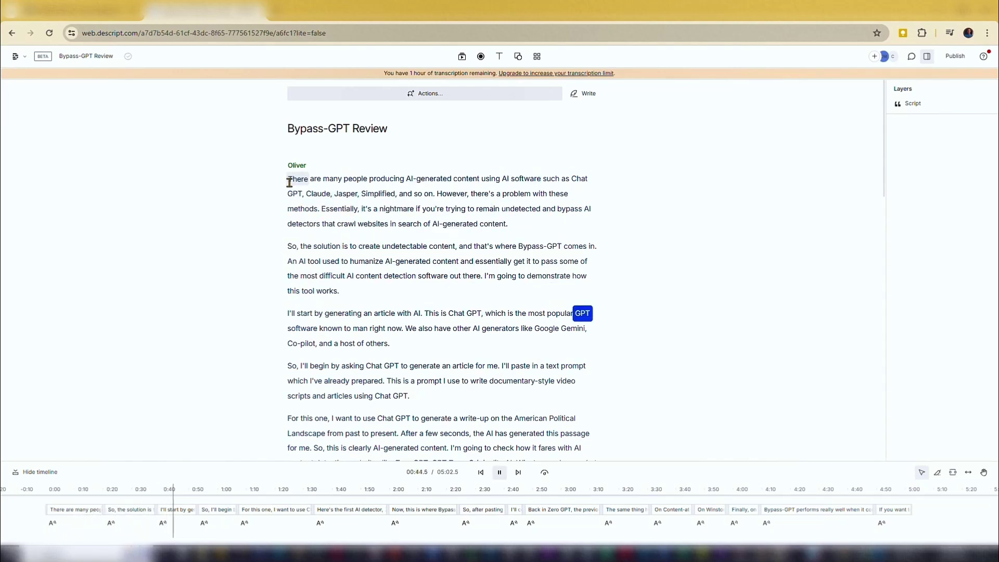
Stop playback and export the composition's audio in Lossless WAV format.
{"action": "key", "text": "space"}
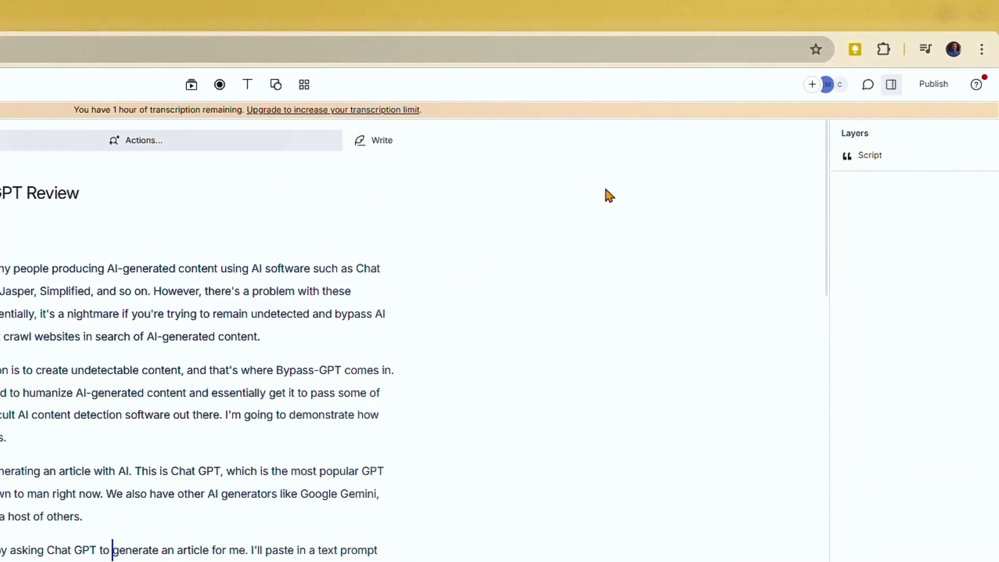
{"action": "left_click", "coordinate": [928, 89]}
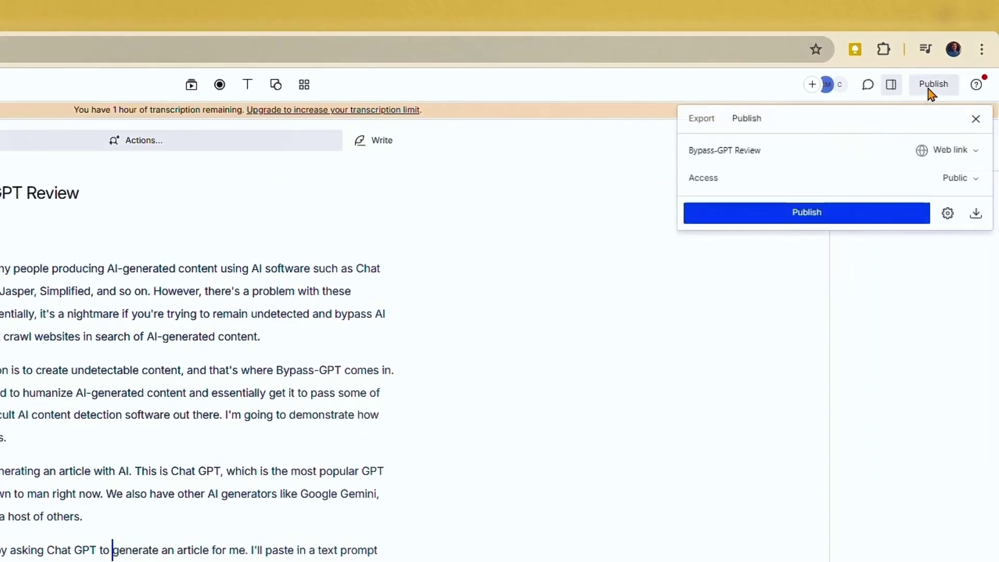
{"action": "left_click", "coordinate": [701, 125]}
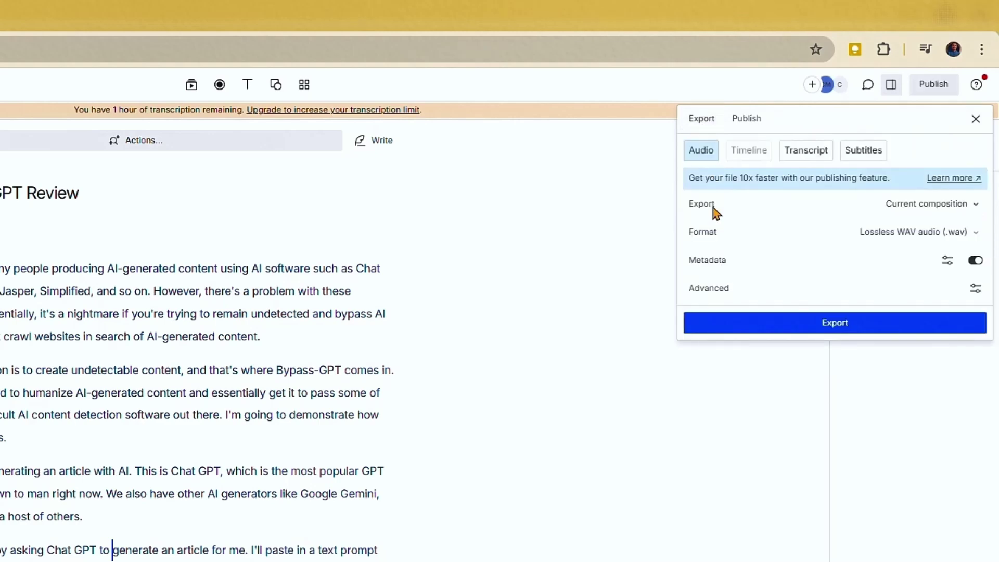
{"action": "left_click", "coordinate": [908, 233]}
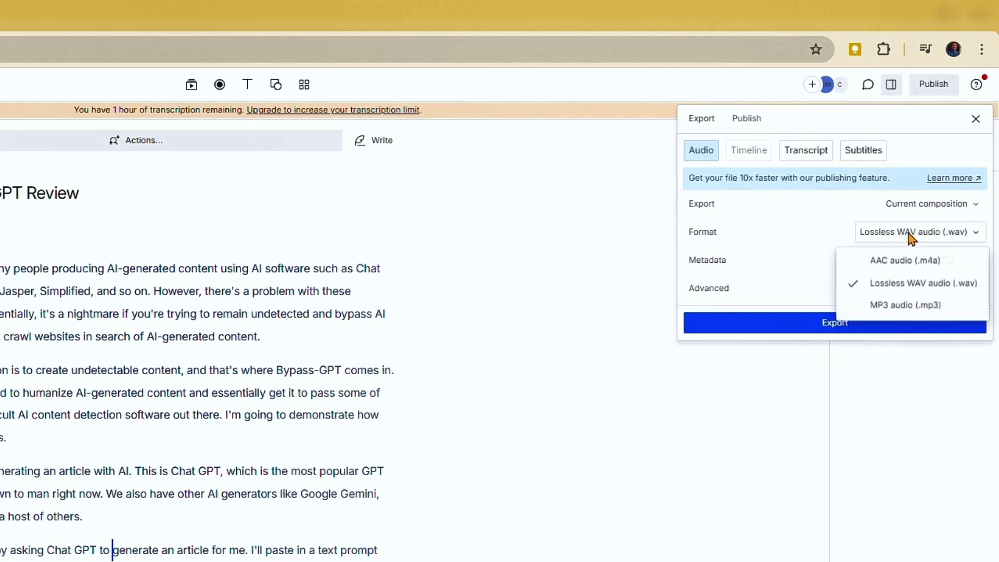
{"action": "left_click", "coordinate": [908, 233]}
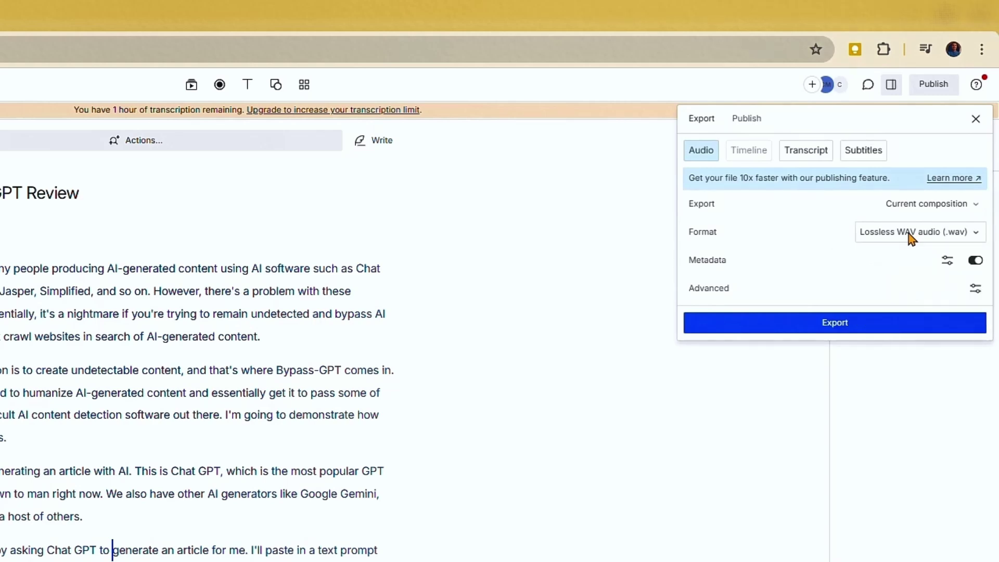
{"action": "left_click", "coordinate": [836, 323]}
{"action": "key", "text": "Escape"}
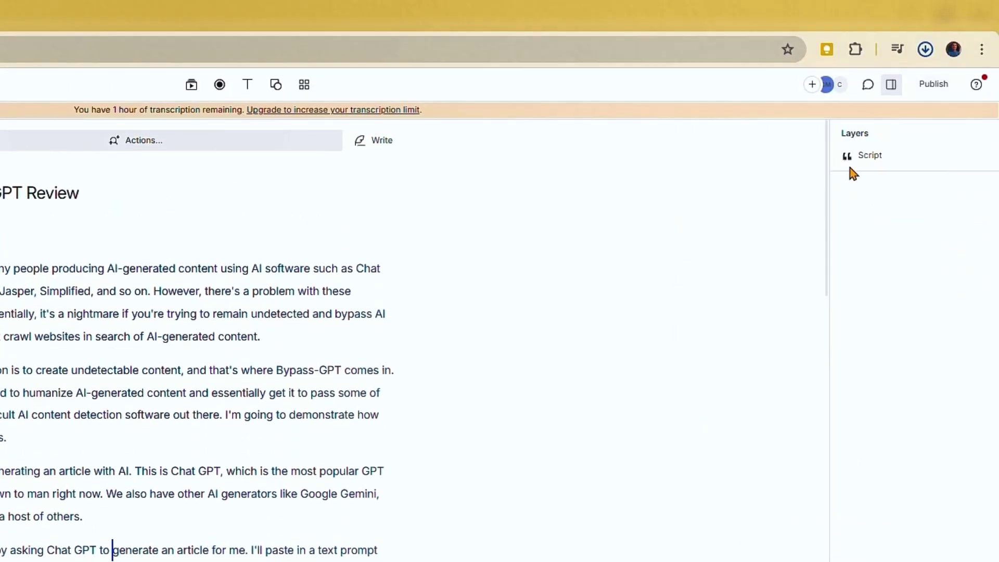
Confirm Bypass-GPT Review.wav in the browser downloads, then return to the Descript Projects list.
{"action": "left_click", "coordinate": [926, 55]}
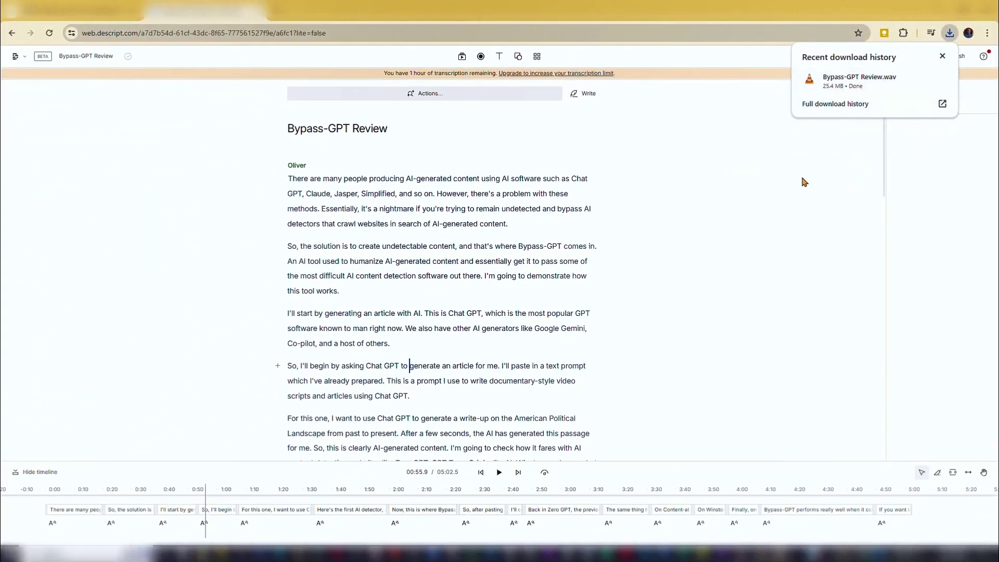
{"action": "left_click", "coordinate": [805, 188]}
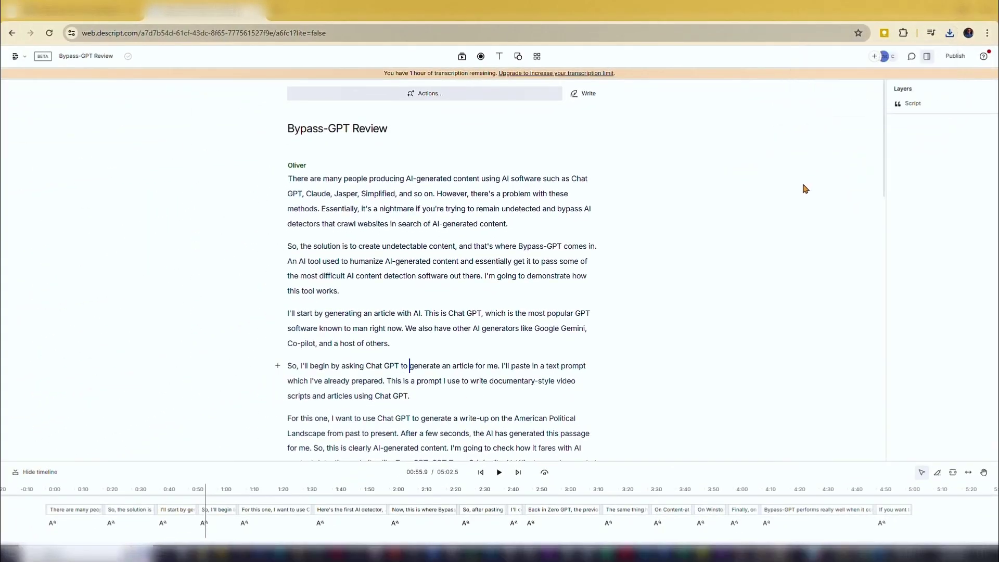
{"action": "left_click", "coordinate": [16, 58]}
{"action": "left_click", "coordinate": [41, 79]}
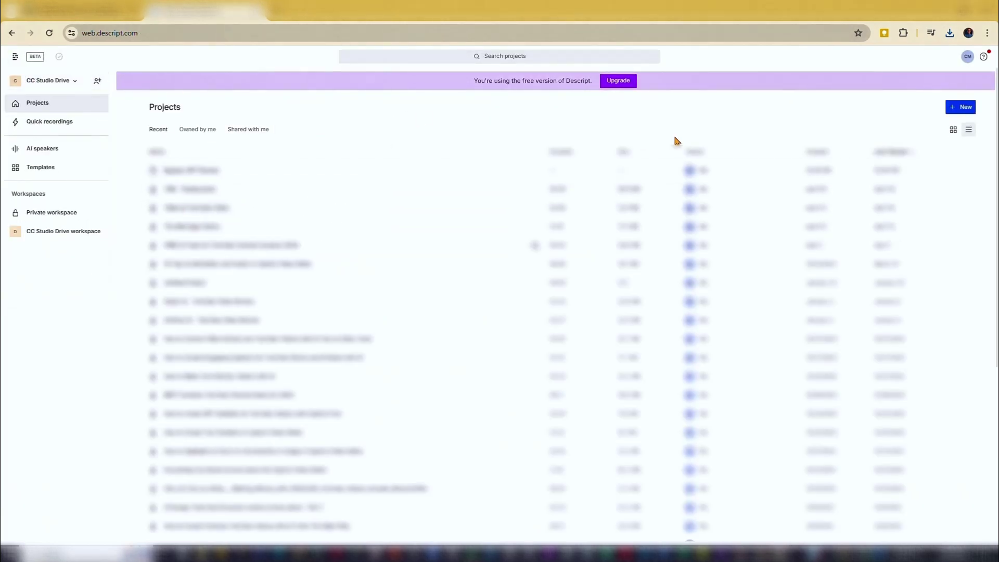